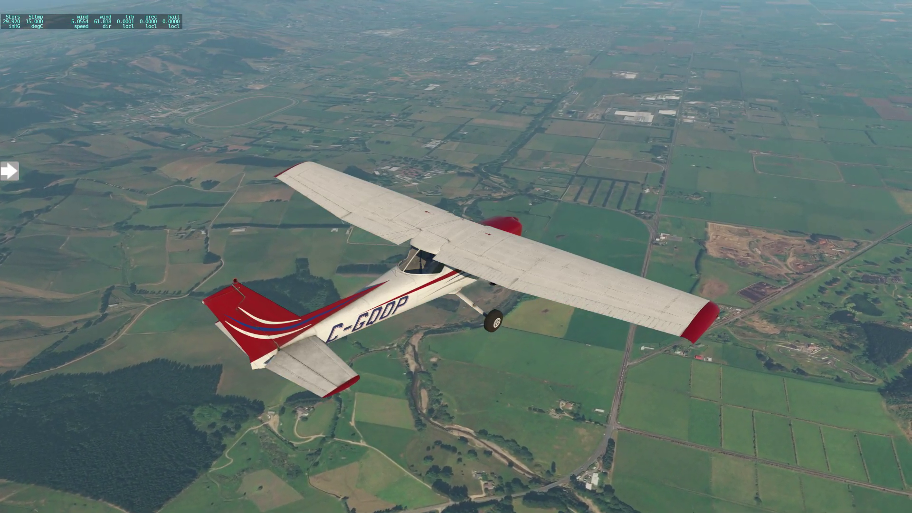
- View the New Zealand scenery from the forward view without the panel and from an external aircraft view, zoomed out
{"action": "key", "text": "shift+w"}
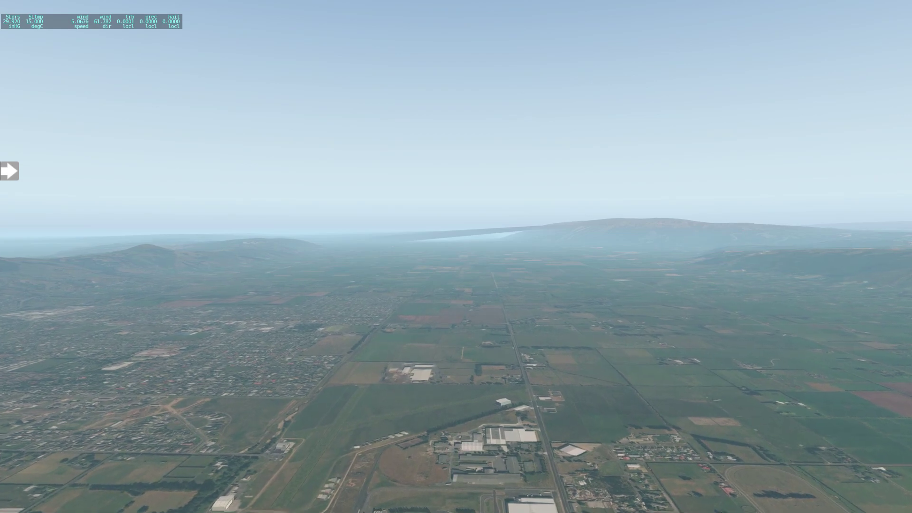
{"action": "key", "text": "shift+8"}
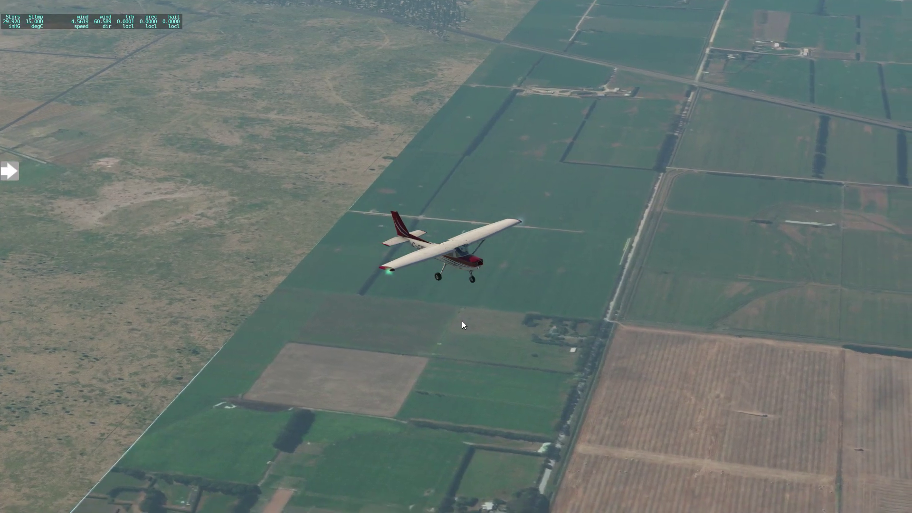
{"action": "scroll", "coordinate": [462, 320], "scroll_direction": "down", "scroll_amount": 5}
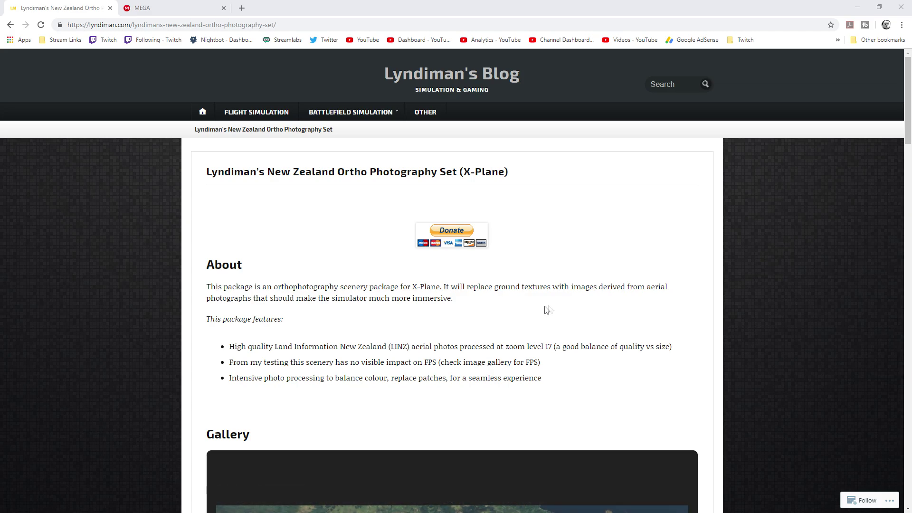
- Review the New Zealand Ortho Photography Set page through its download and installation instructions, and bring up the MEGA page
{"action": "scroll", "coordinate": [579, 307], "scroll_direction": "down", "scroll_amount": 12}
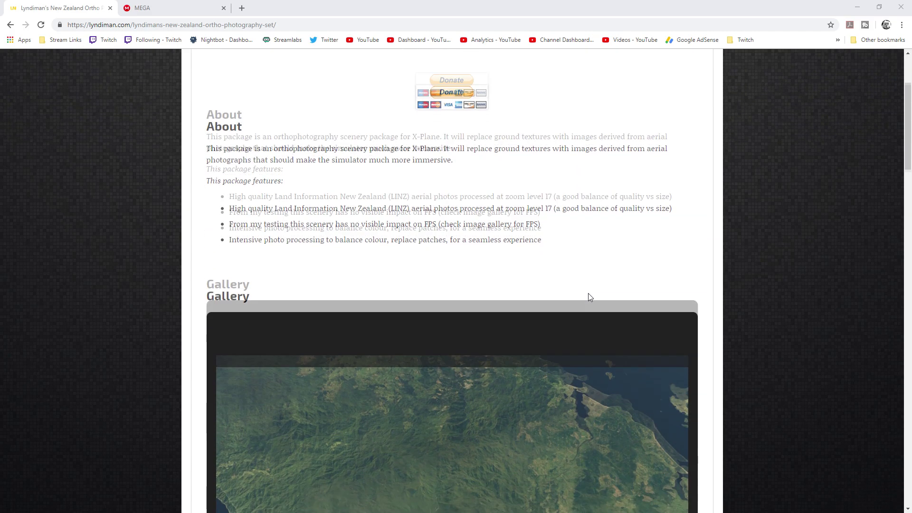
{"action": "scroll", "coordinate": [600, 298], "scroll_direction": "down", "scroll_amount": 3}
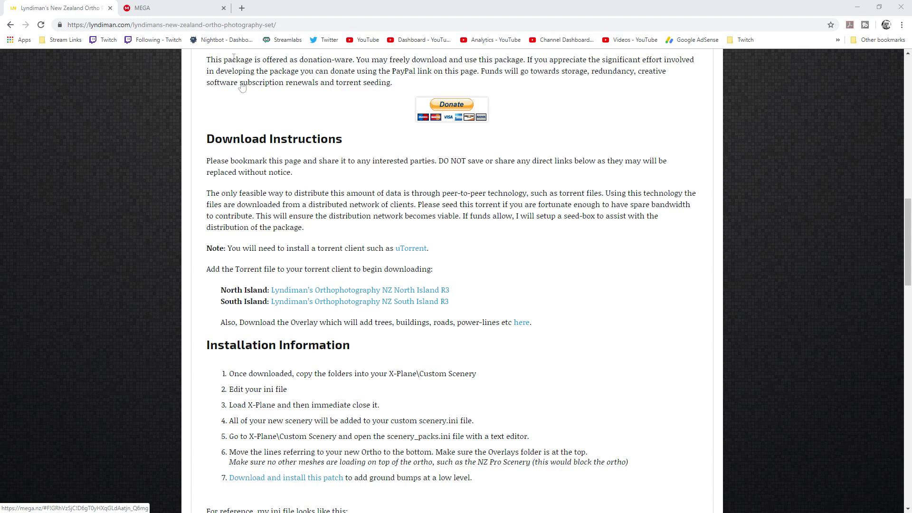
{"action": "left_click", "coordinate": [185, 7]}
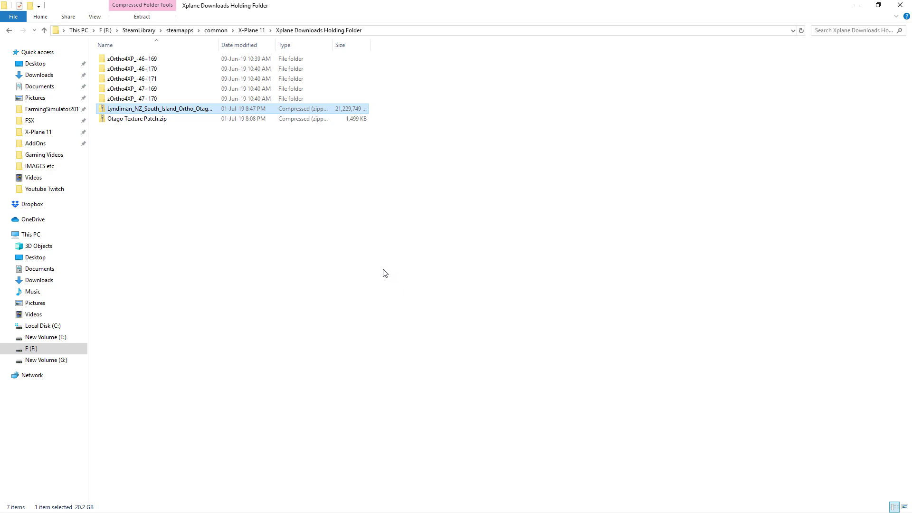
- Inspect the South Island Otago ortho archive's file name and the zOrtho4XP_-46+169 folder in the Xplane Downloads Holding Folder
{"action": "left_click", "coordinate": [140, 110]}
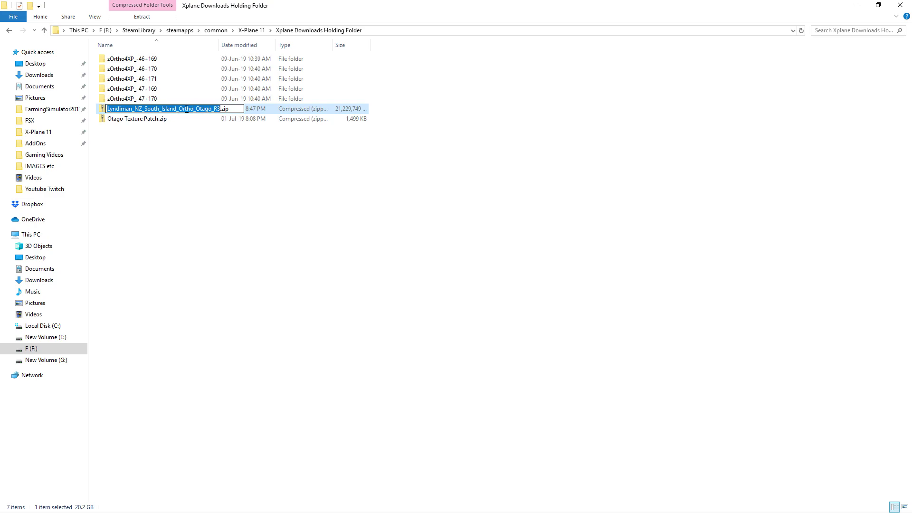
{"action": "left_click", "coordinate": [192, 145]}
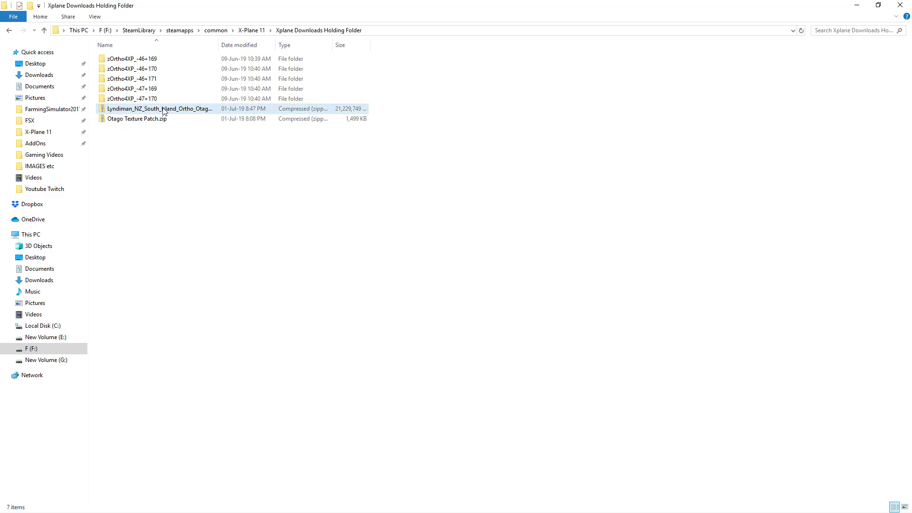
{"action": "left_click", "coordinate": [153, 61]}
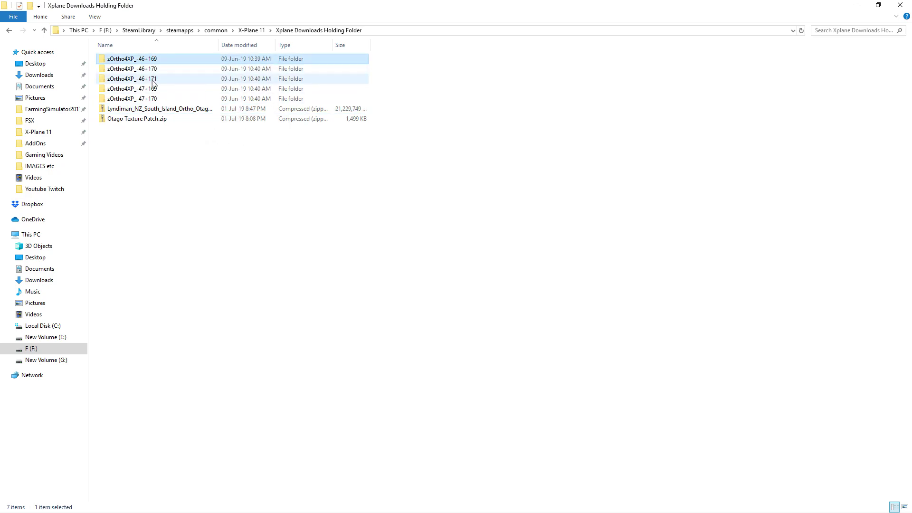
{"action": "left_click", "coordinate": [213, 222]}
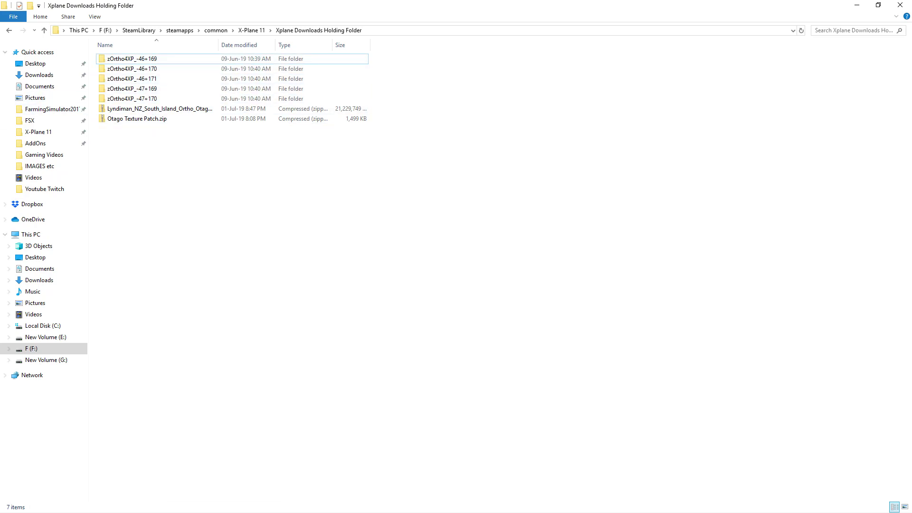
- Open X-Plane 11's Custom Scenery folder and locate the zOrtho4XP_-47+169 and zOrtho4XP_-47+170 folders
{"action": "key", "text": "alt+Up"}
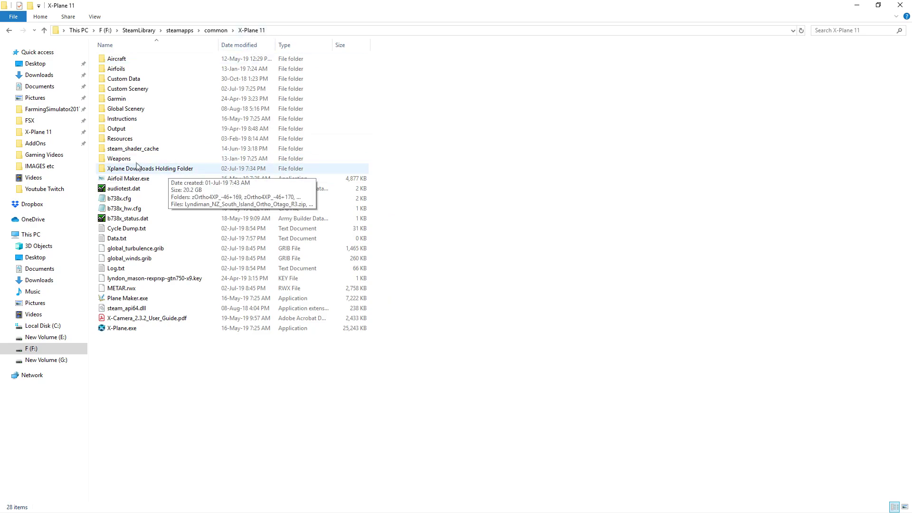
{"action": "double_click", "coordinate": [131, 90]}
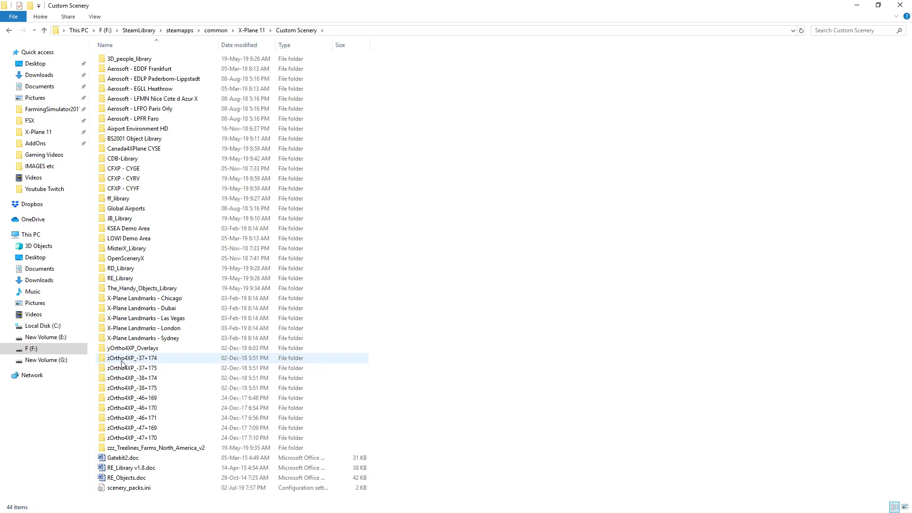
{"action": "left_click", "coordinate": [143, 428]}
{"action": "left_click", "coordinate": [154, 438]}
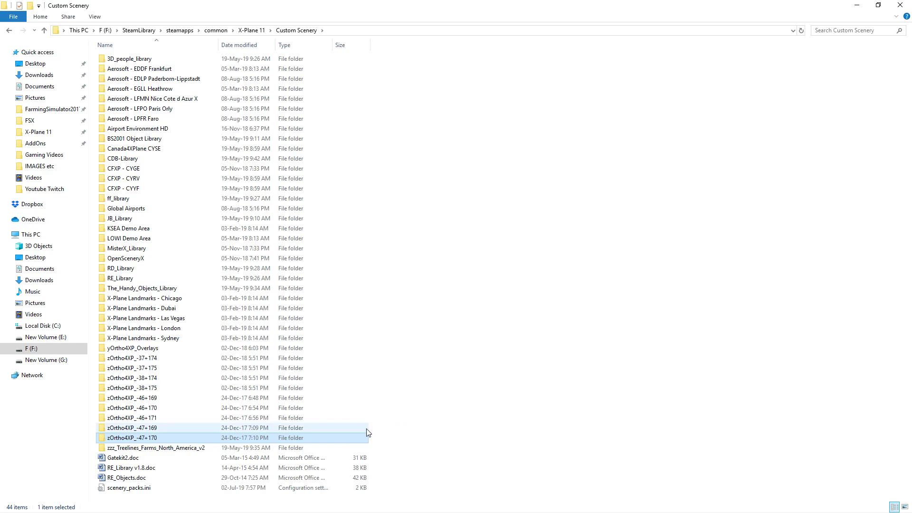
- Switch to scenery_packs.ini in Notepad++ and check the last four zOrtho4XP entries and the blank line beneath the SCENERY header
{"action": "key", "text": "alt+Tab"}
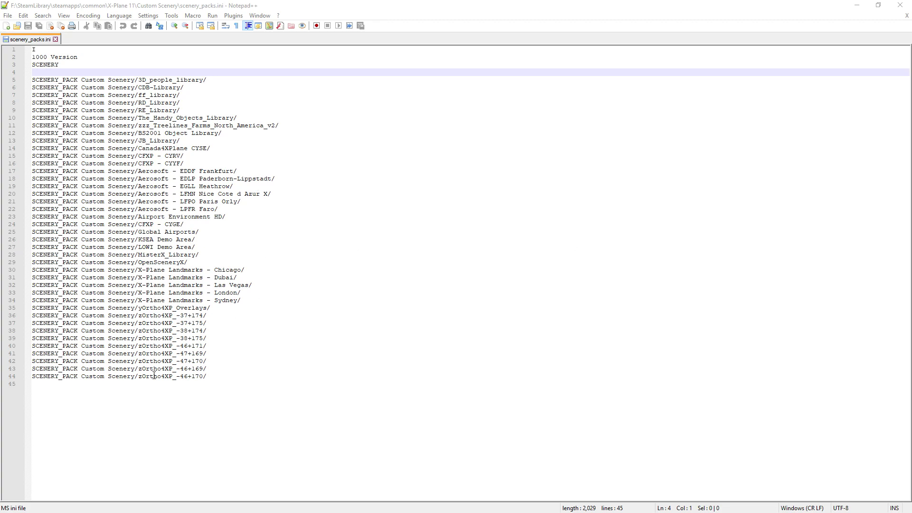
{"action": "left_click_drag", "start_coordinate": [210, 379], "coordinate": [32, 354]}
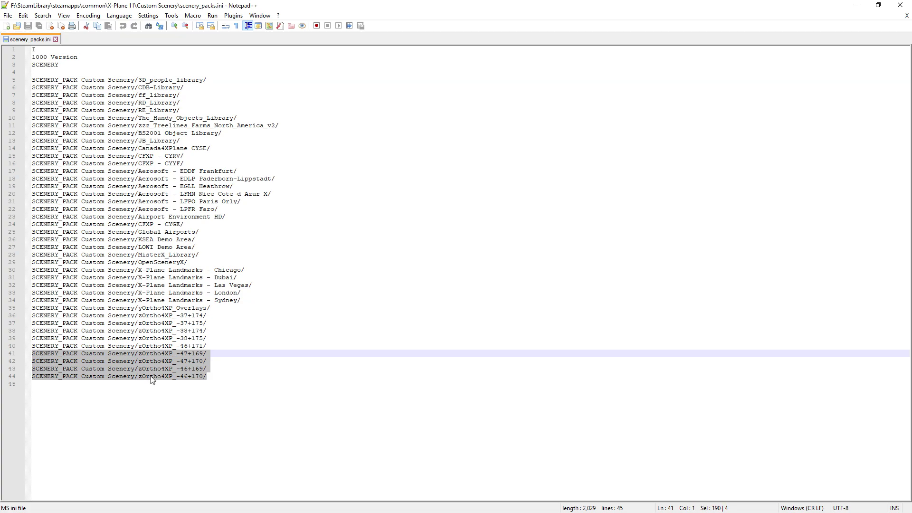
{"action": "left_click", "coordinate": [60, 66]}
{"action": "left_click", "coordinate": [38, 72]}
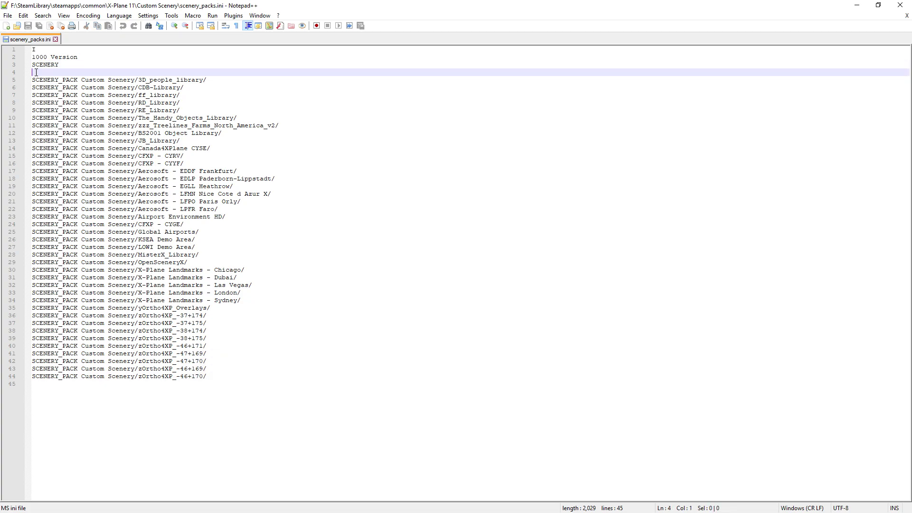
{"action": "key", "text": "shift+Left"}
{"action": "left_click", "coordinate": [61, 74]}
- Switch to Chrome and read the installation instructions on the Texture Decal Patch release page
{"action": "key", "text": "alt+Tab"}
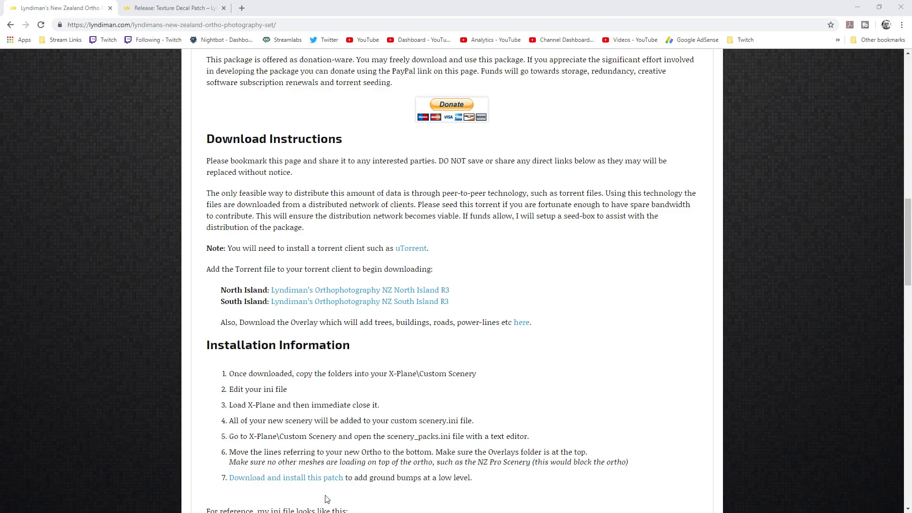
{"action": "left_click", "coordinate": [173, 12]}
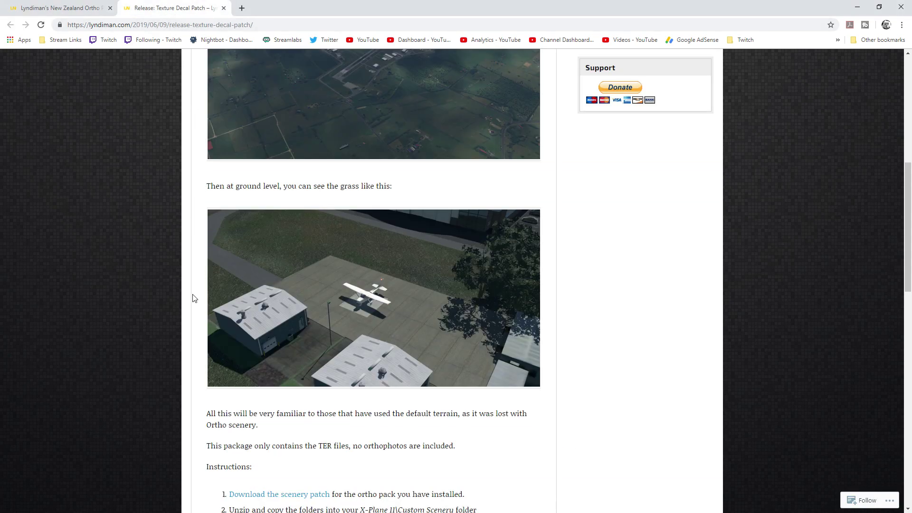
{"action": "scroll", "coordinate": [269, 434], "scroll_direction": "down", "scroll_amount": 3}
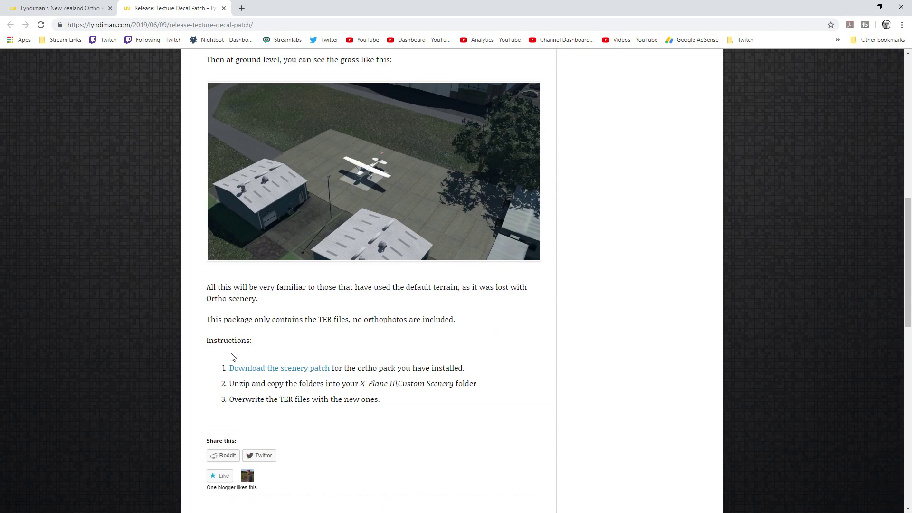
{"action": "scroll", "coordinate": [308, 369], "scroll_direction": "up", "scroll_amount": 4}
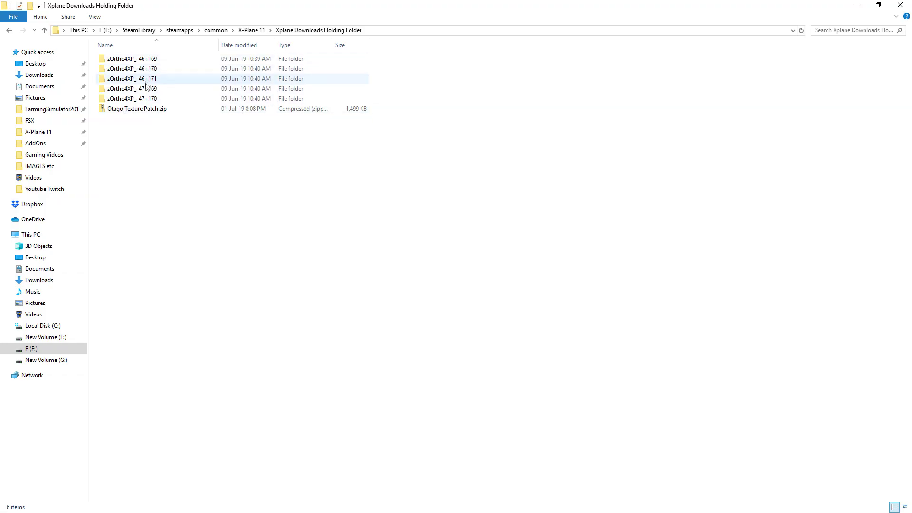
- Open the patch's zOrtho4XP_-46+170 folder in the Xplane Downloads Holding Folder and examine the TER files in its terrain subfolder
{"action": "mouse_move", "coordinate": [148, 89]}
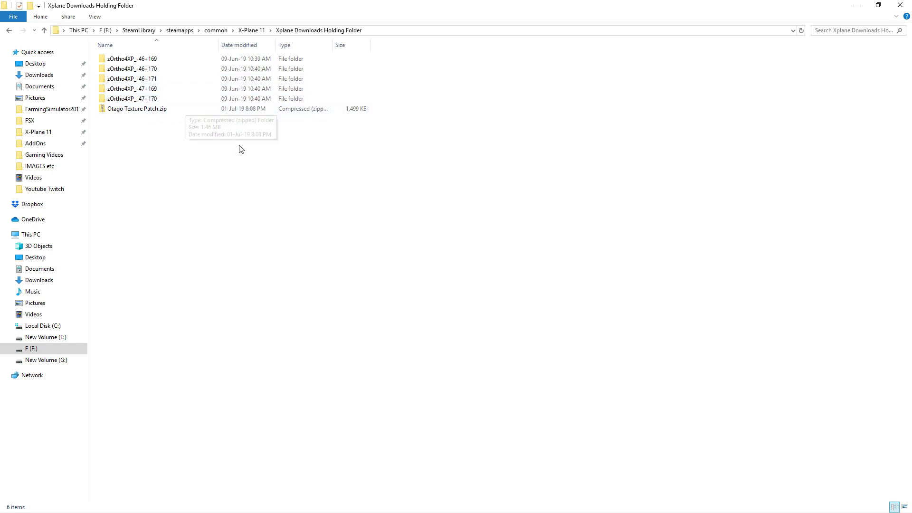
{"action": "double_click", "coordinate": [159, 70]}
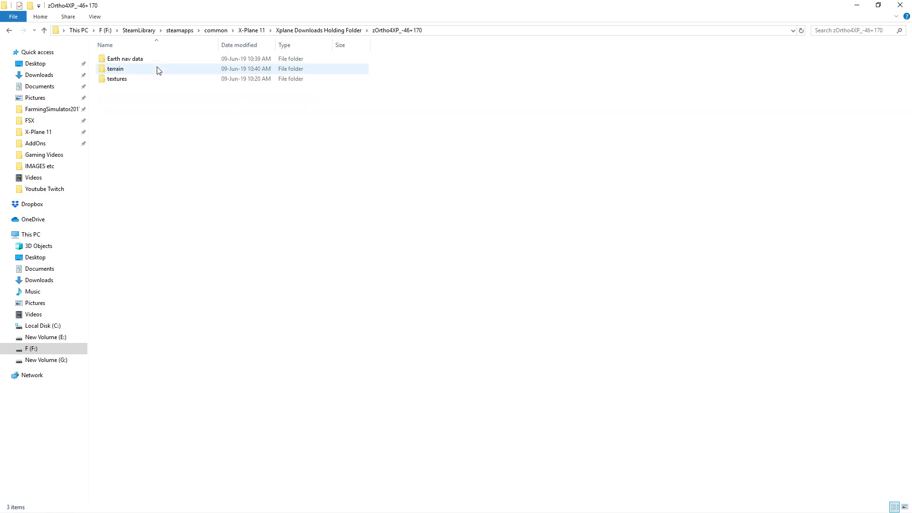
{"action": "left_click", "coordinate": [147, 70]}
{"action": "left_click", "coordinate": [129, 59]}
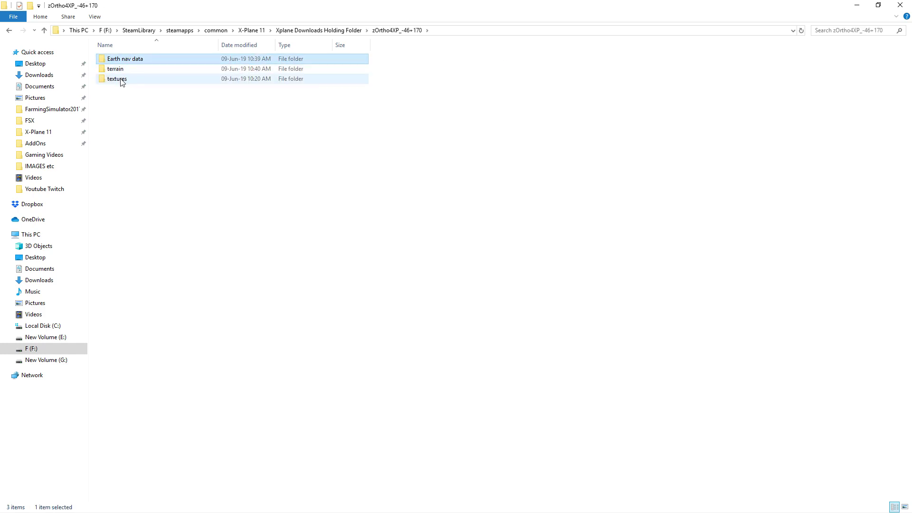
{"action": "double_click", "coordinate": [118, 70]}
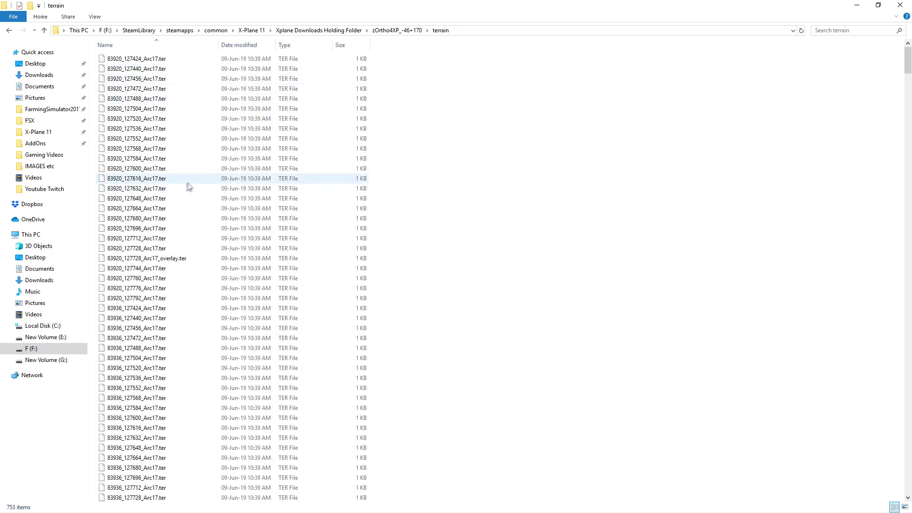
{"action": "mouse_move", "coordinate": [162, 211]}
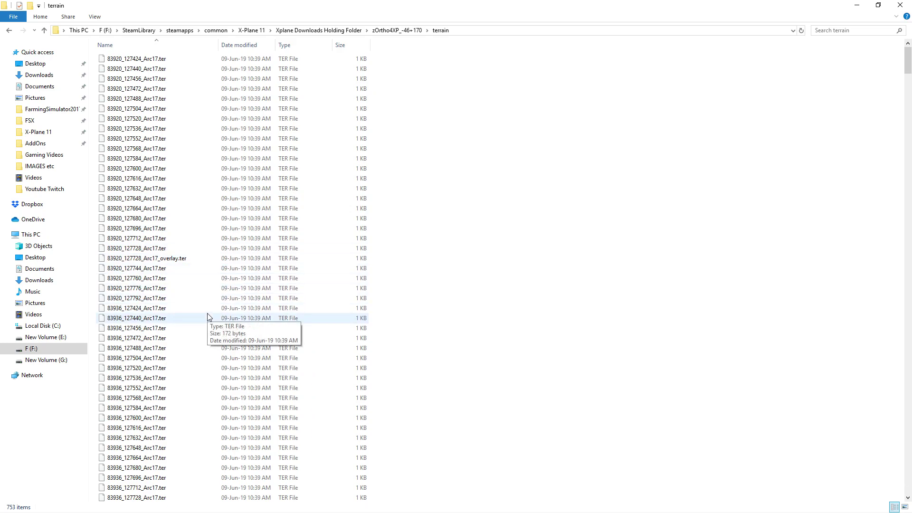
- Return to the Xplane Downloads Holding Folder, point out the zOrtho4XP_-46+169 patch folder, and go to the Custom Scenery folder
{"action": "left_click", "coordinate": [330, 31]}
{"action": "left_click", "coordinate": [157, 59]}
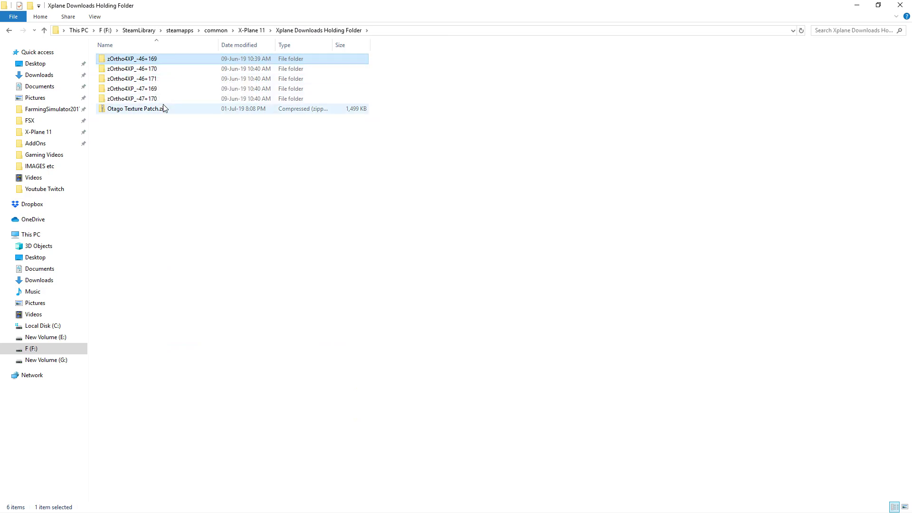
{"action": "key", "text": "alt+Left"}
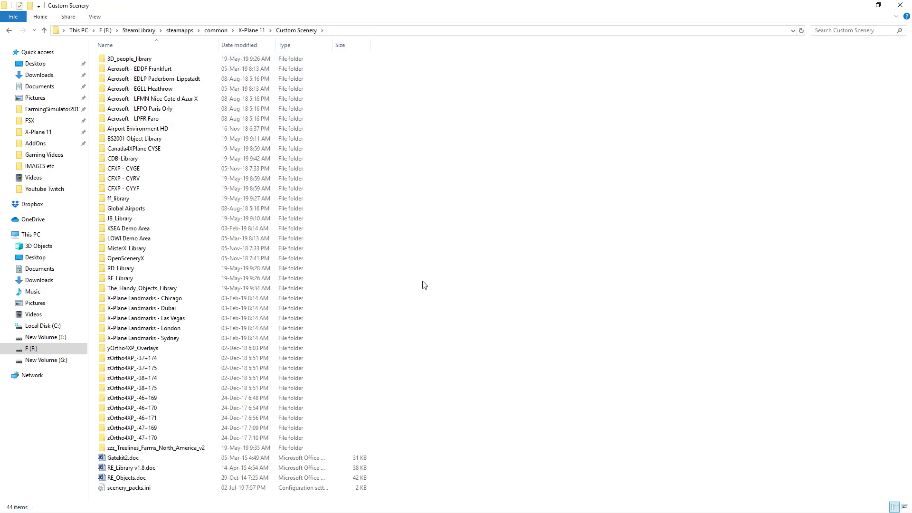